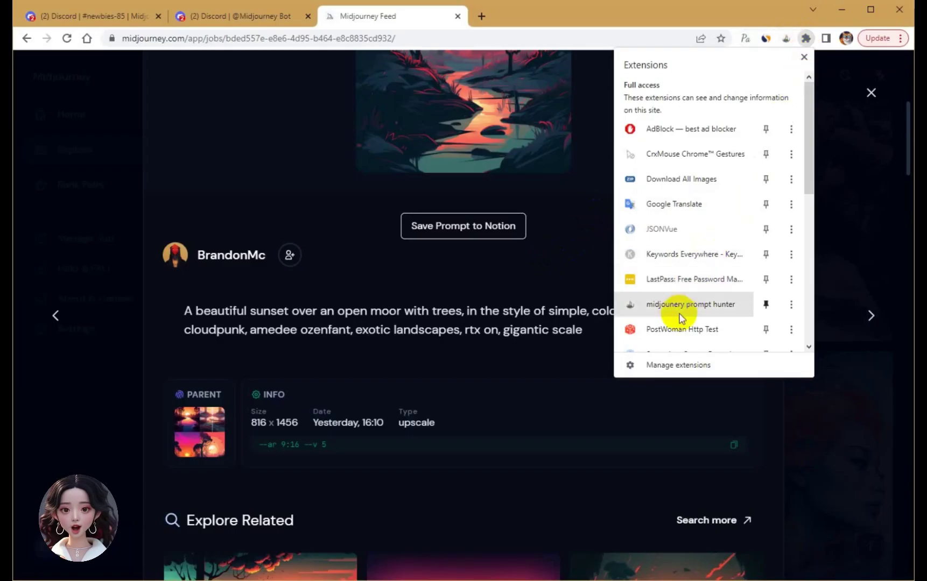
Step: Launch Notion authentication from the Midjourney prompt hunter extension
left_click(673, 305)
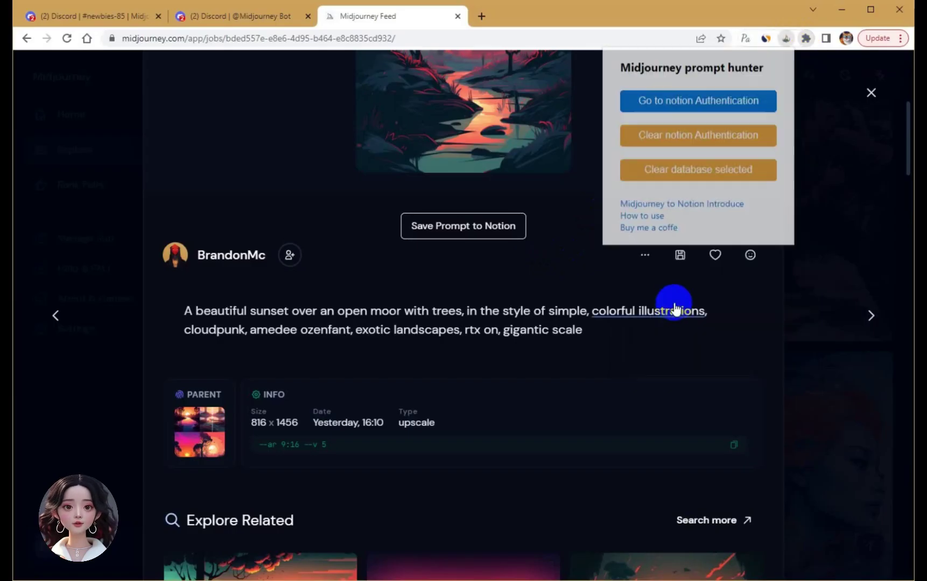
left_click(680, 106)
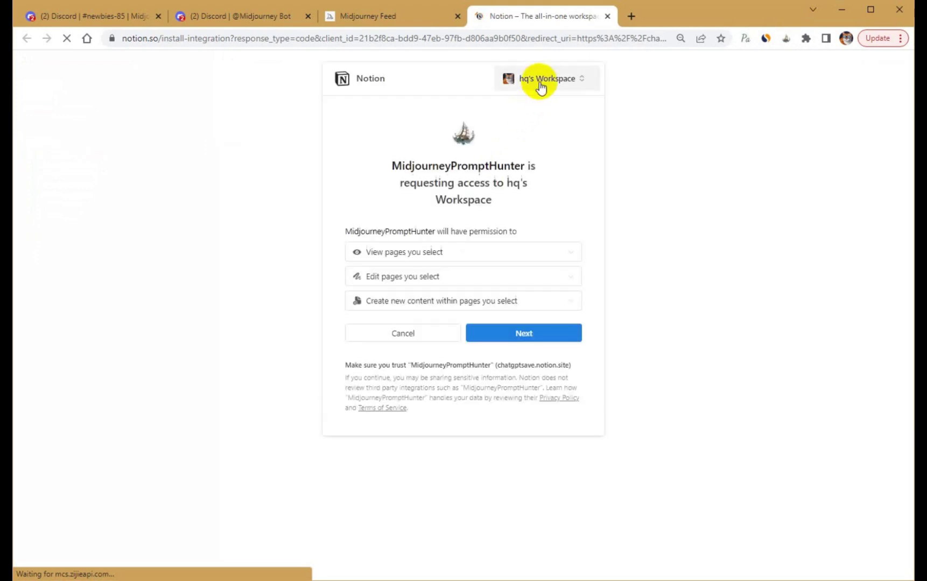
Step: Authorize MidjourneyPromptHunter for the MyNotionDoc workspace using the developer's template
left_click(541, 86)
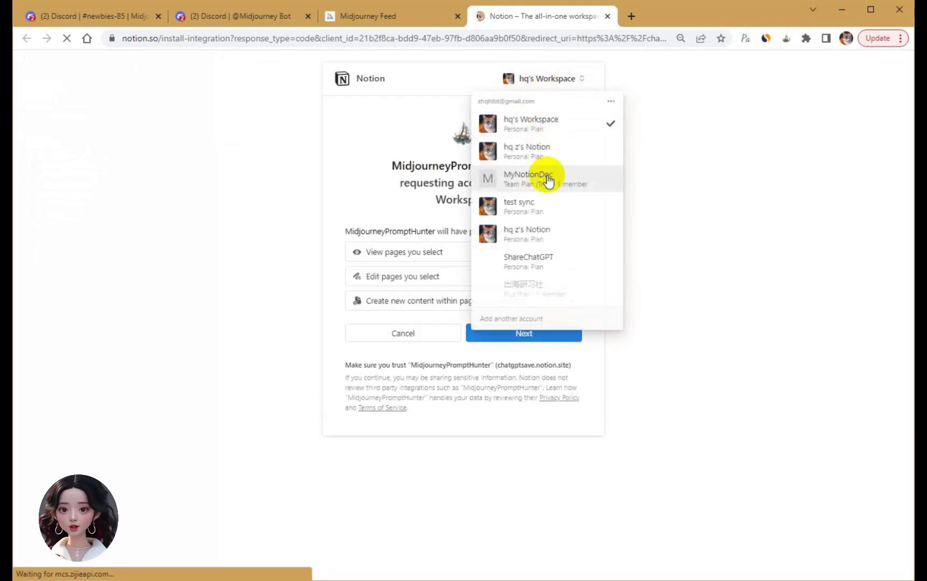
left_click(547, 175)
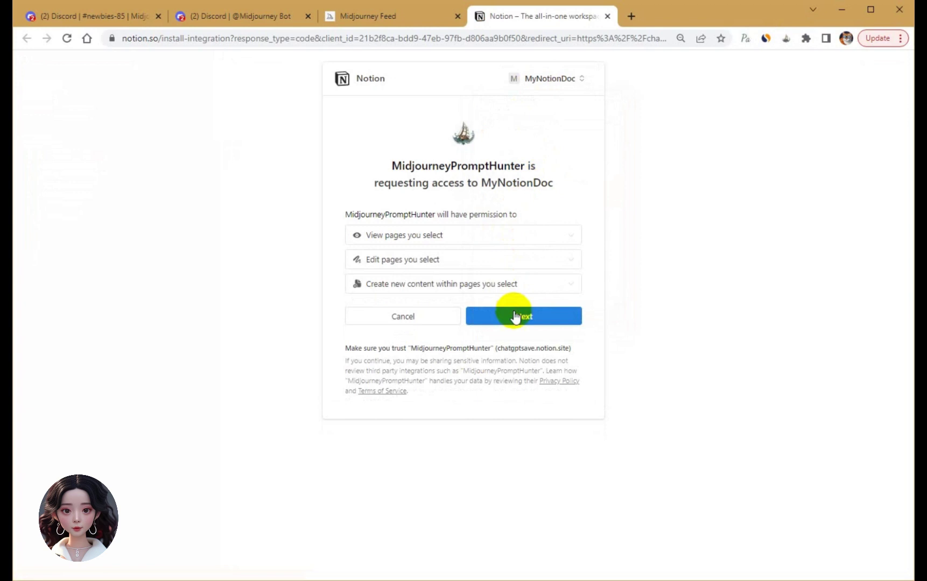
left_click(515, 320)
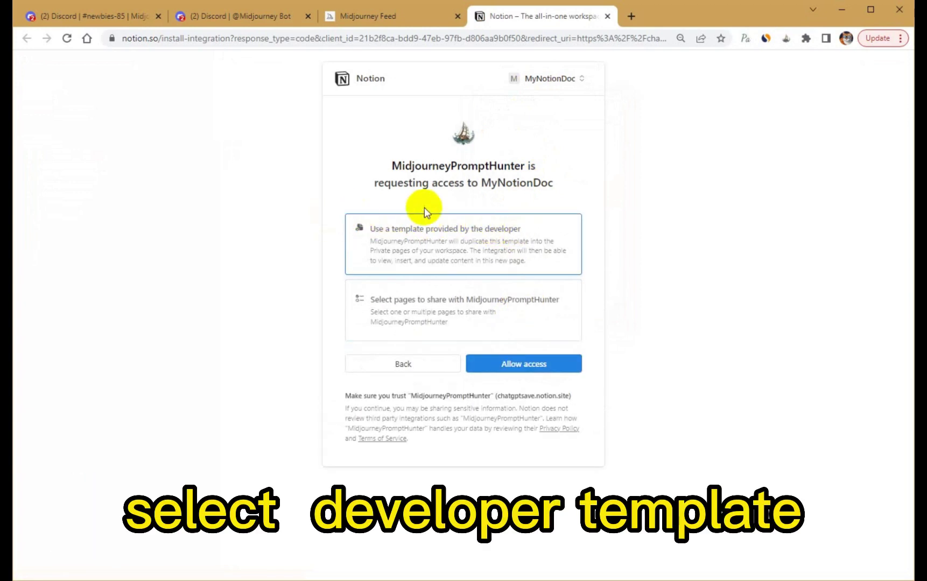
left_click(470, 312)
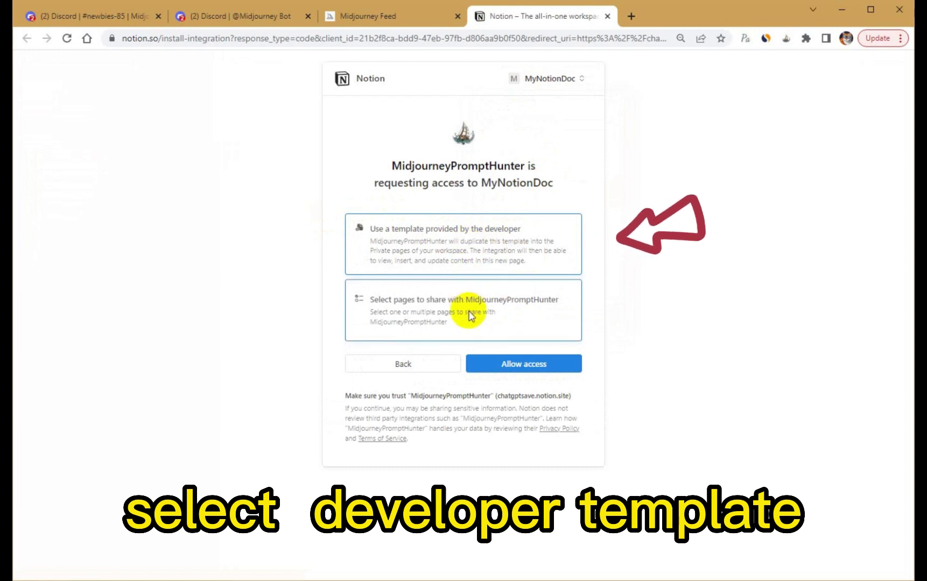
left_click(480, 248)
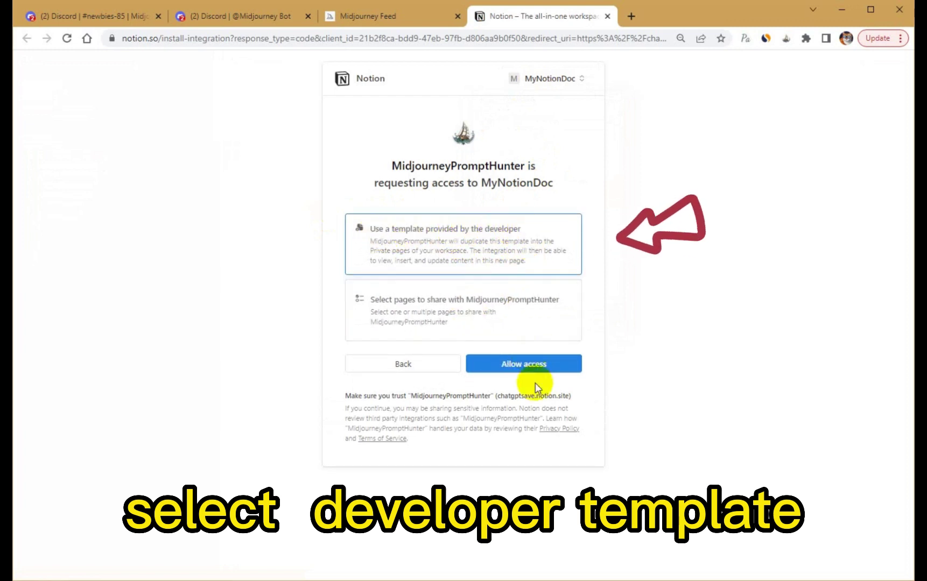
left_click(536, 368)
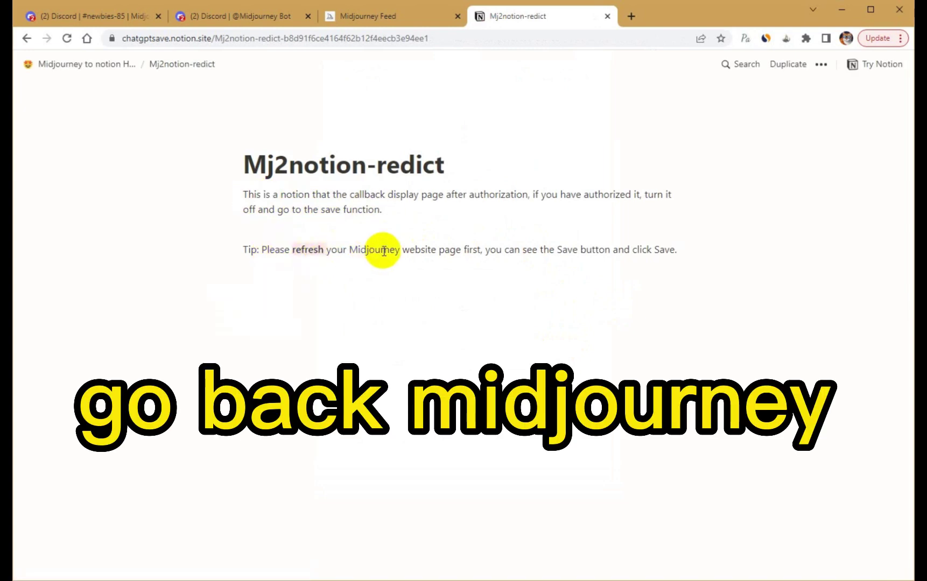
Step: Read the tip about refreshing Midjourney, then close the confirmation page
left_click_drag(279, 249, 472, 251)
left_click(490, 251)
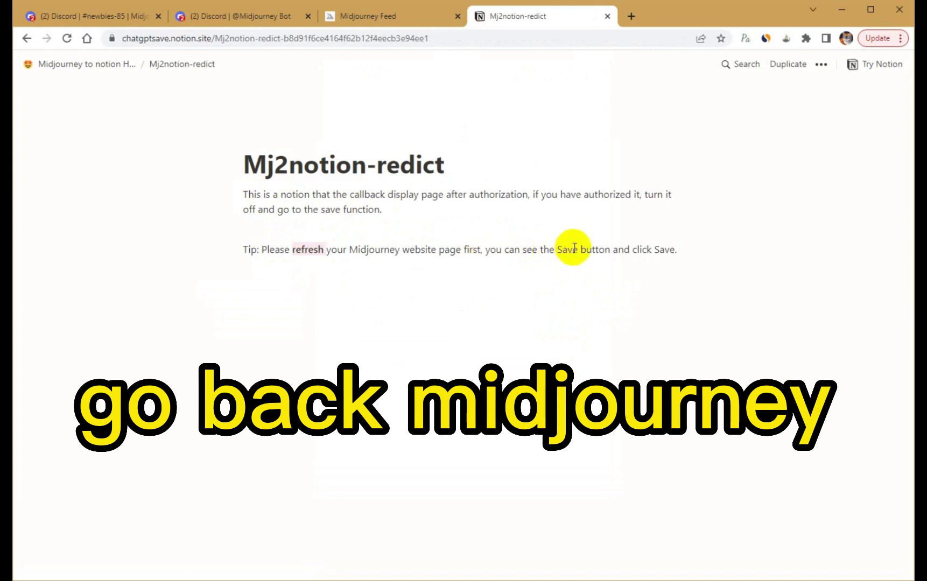
left_click(607, 16)
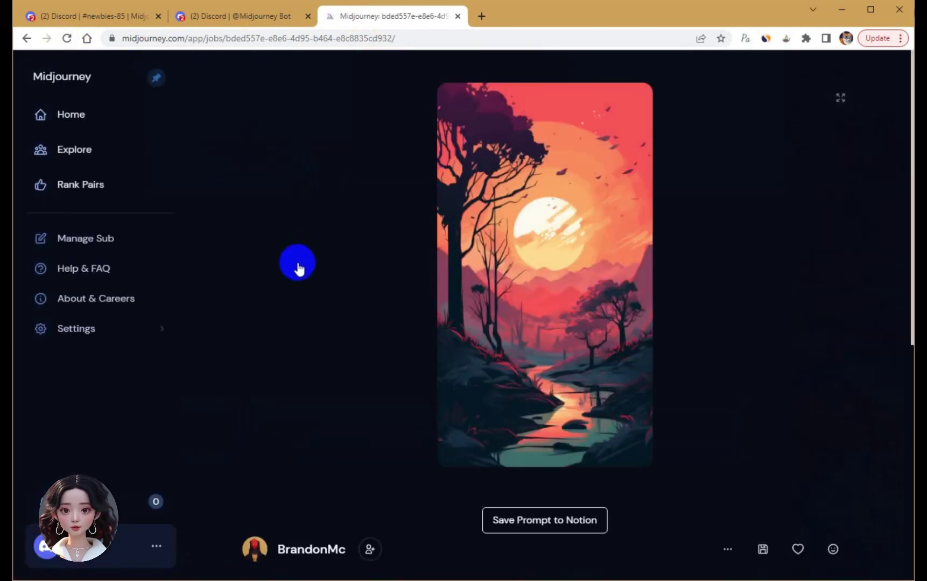
Step: Save the sunset prompt to MJ-prompt-database-template and view the saved Notion page
scroll(392, 353, "down", 2)
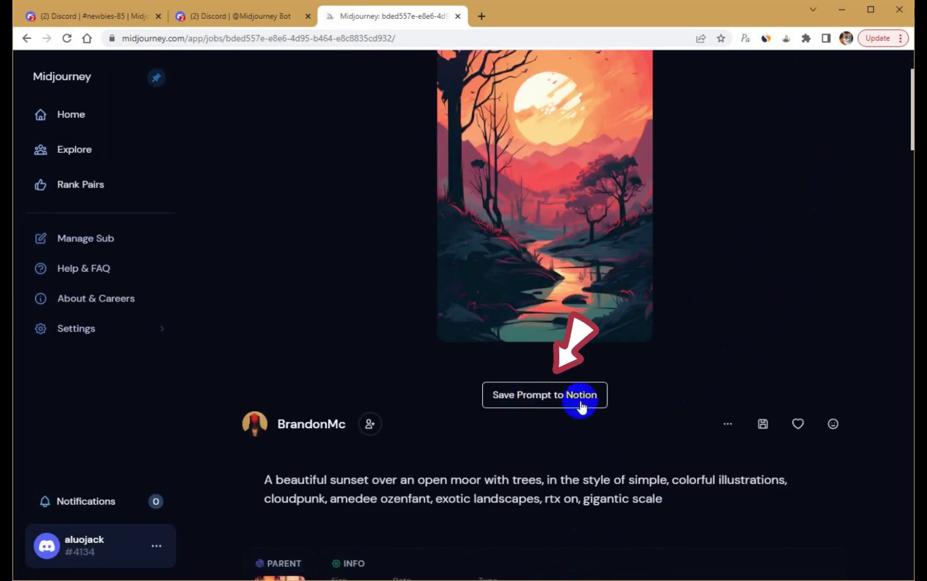
left_click(554, 406)
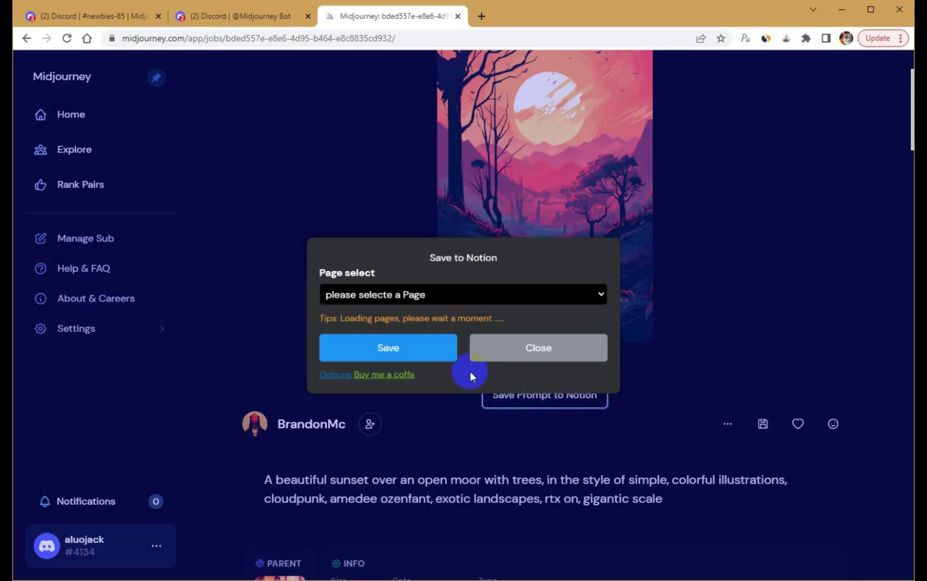
left_click(438, 296)
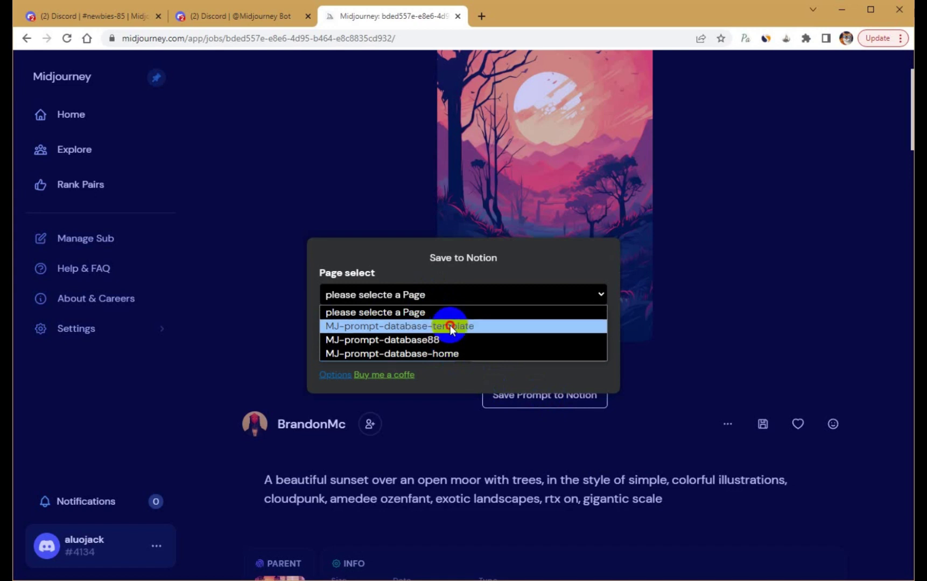
left_click(451, 327)
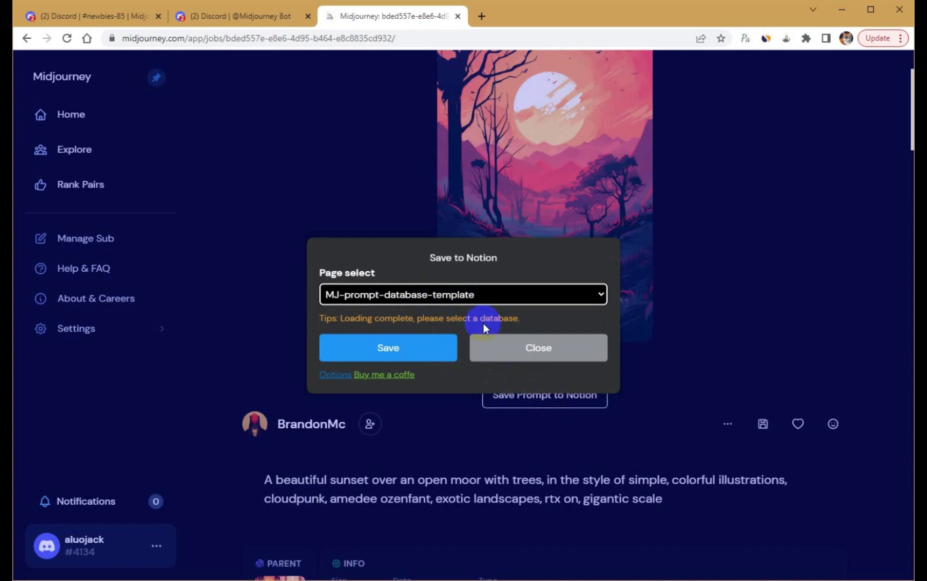
left_click(444, 347)
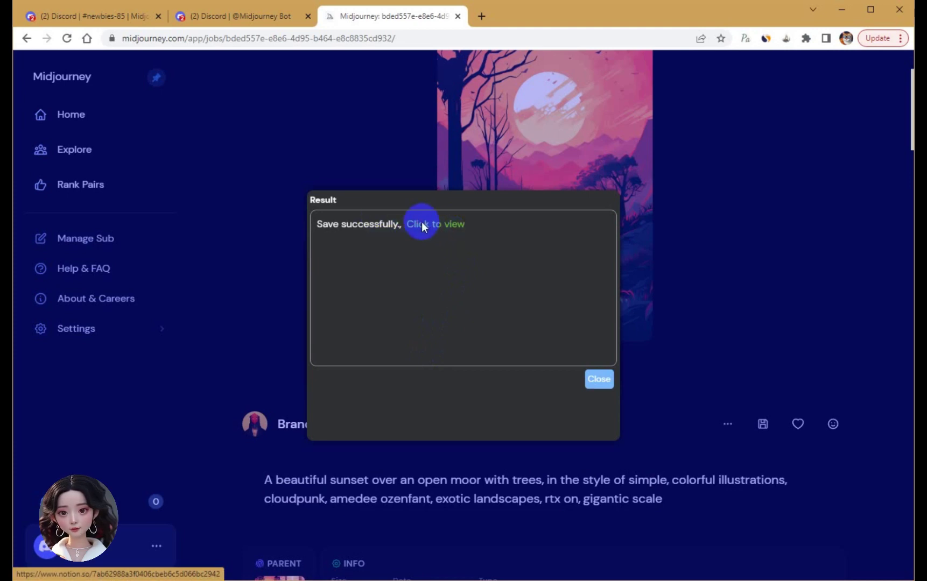
left_click(421, 224)
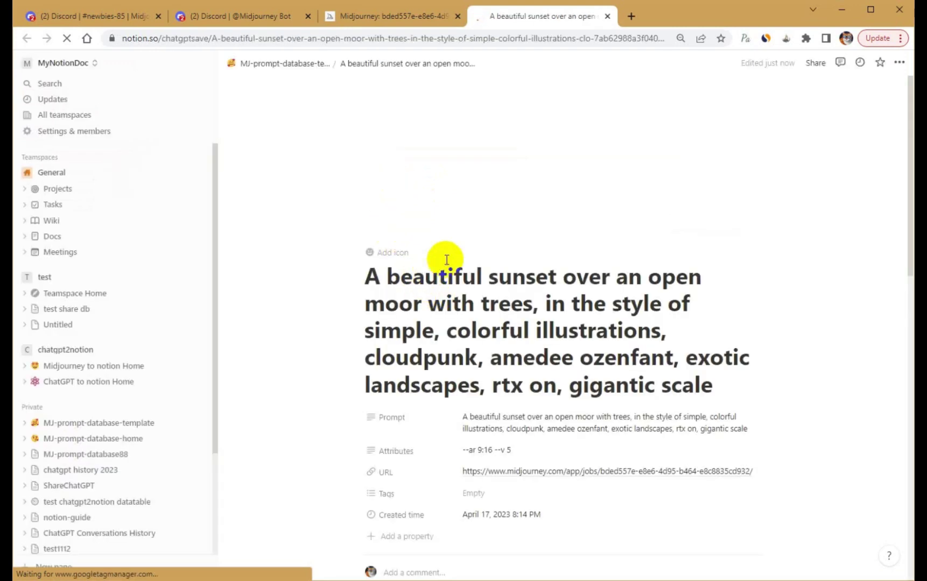
Step: Review the saved sunset page, then open the MJ-prompt-database-template database
scroll(417, 153, "down", 2)
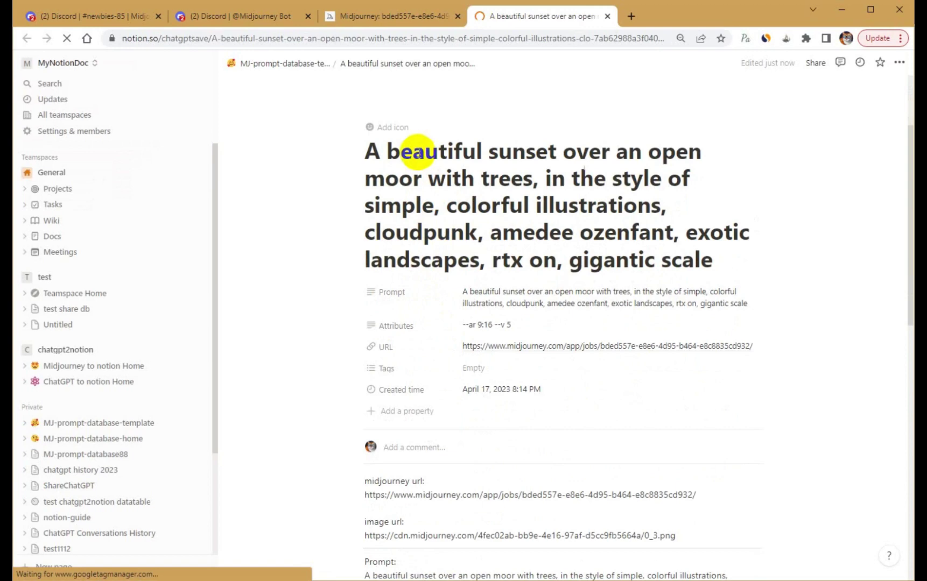
scroll(517, 253, "down", 4)
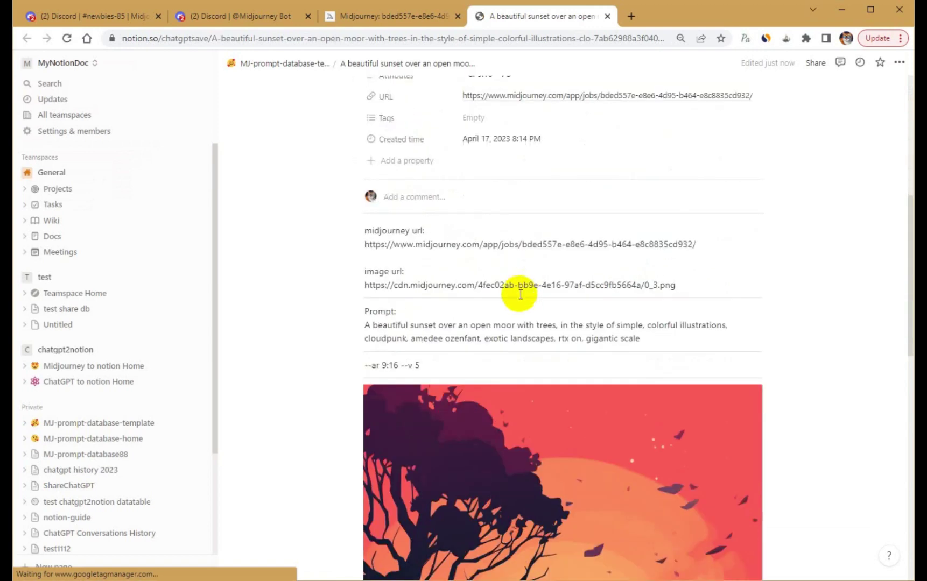
scroll(511, 389, "down", 3)
scroll(510, 350, "up", 9)
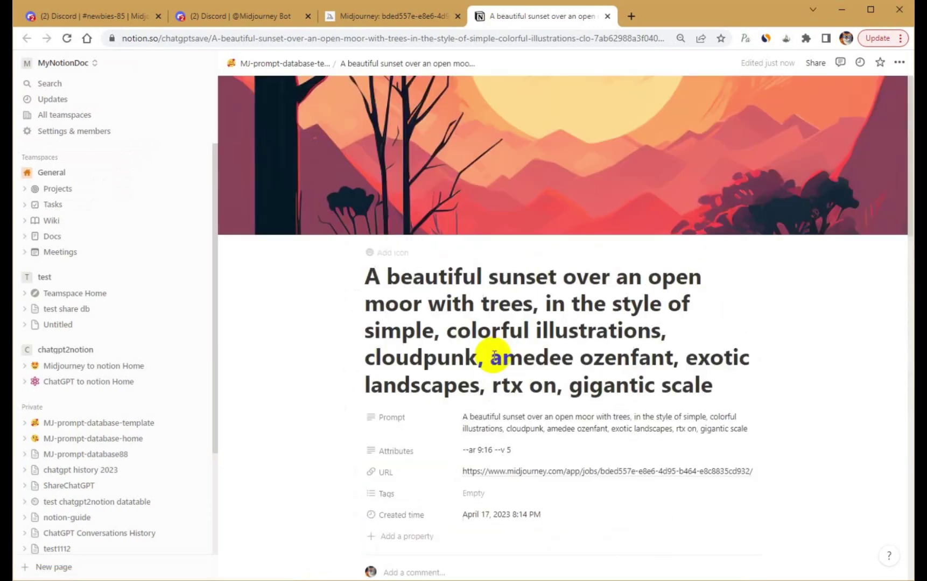
left_click(283, 63)
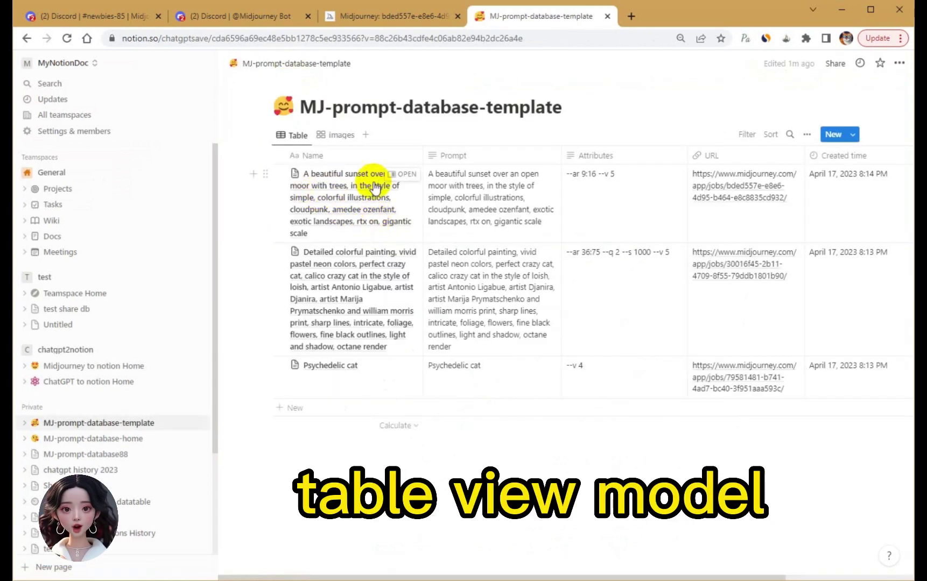
Step: Preview the sunset row in side peek, then check the images gallery and return to Table
left_click(396, 173)
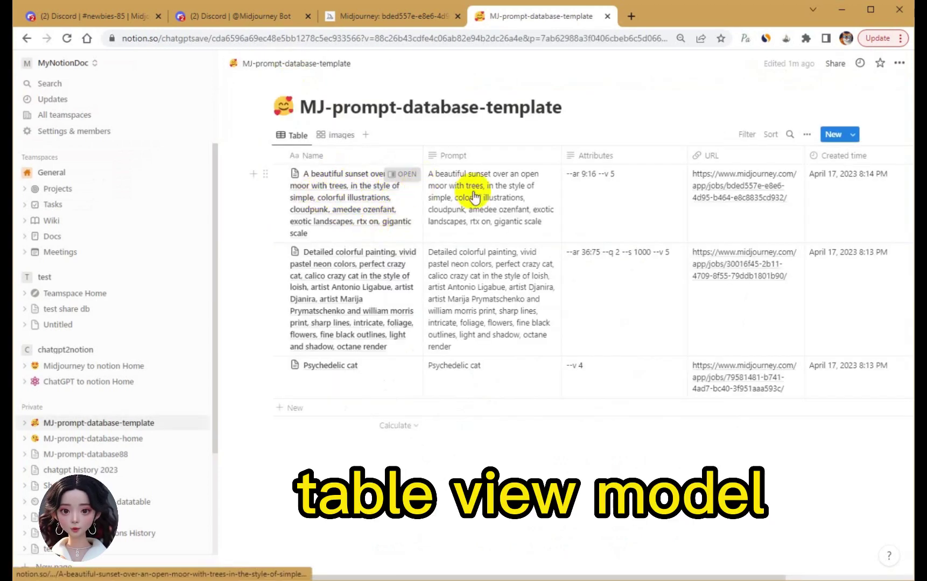
scroll(660, 300, "down", 5)
scroll(660, 300, "up", 5)
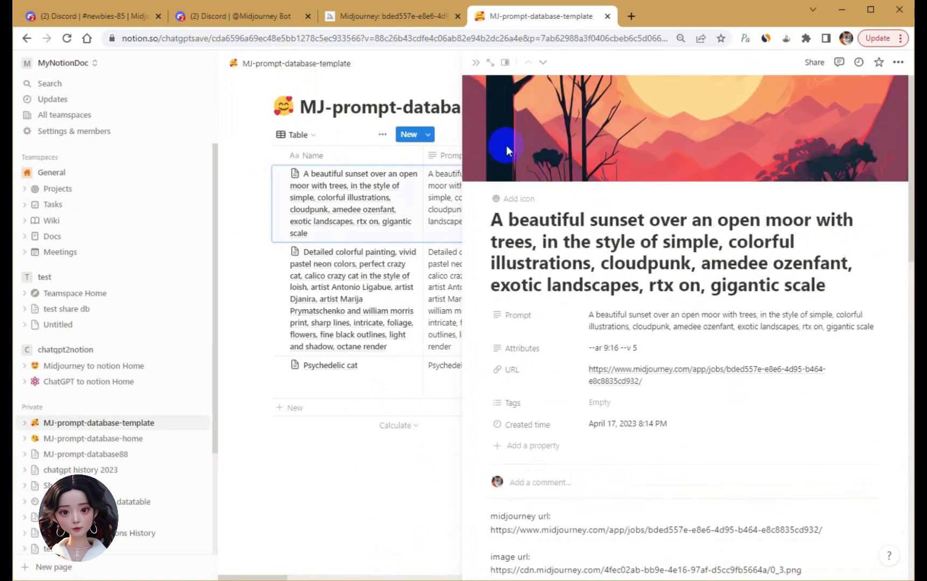
left_click(475, 62)
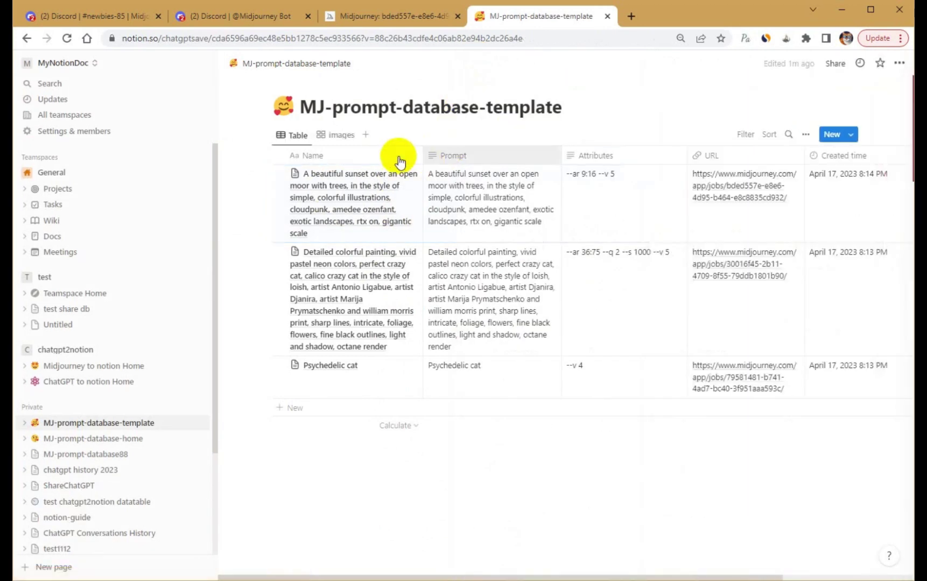
left_click(339, 135)
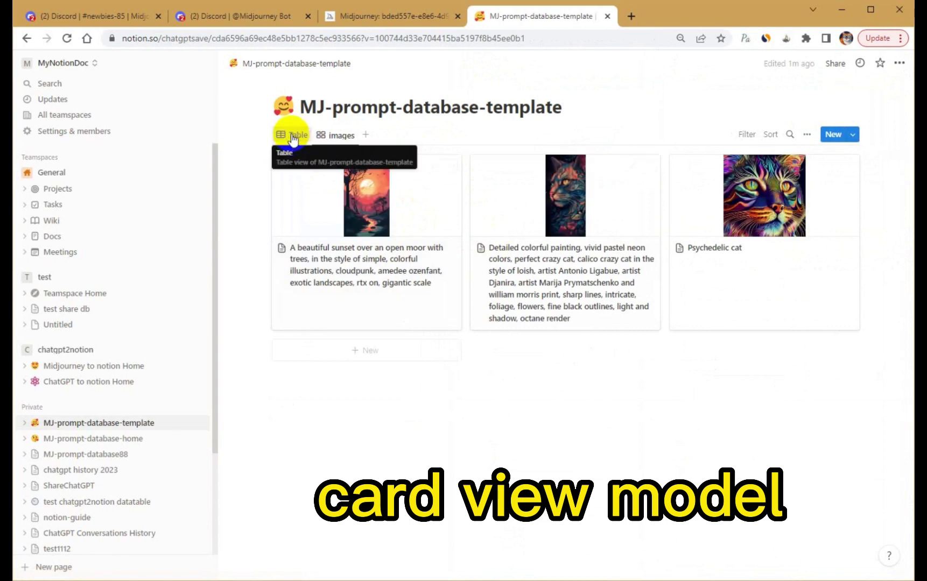
left_click(294, 137)
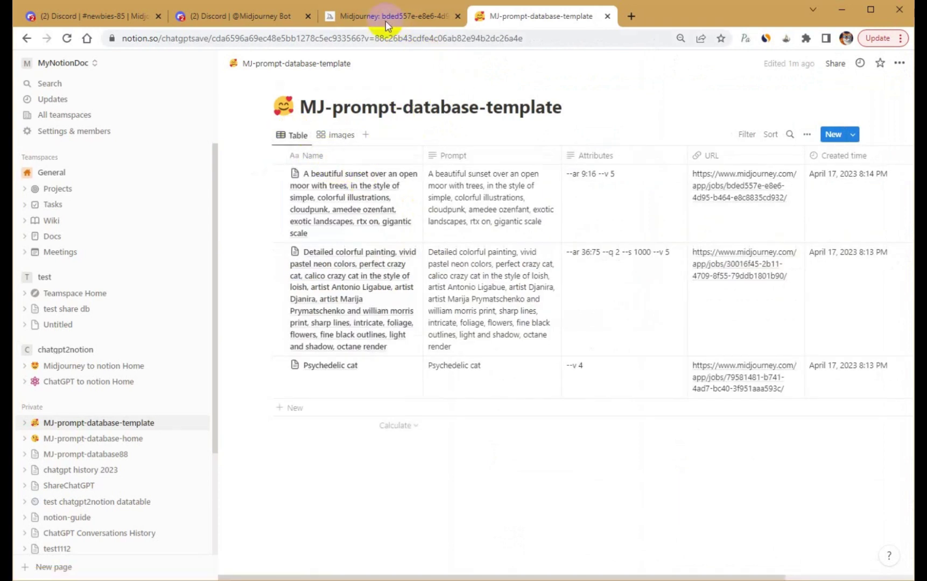
Step: Reload the Discord newbies-85 channel and save the orange charging connector prompt
left_click(401, 22)
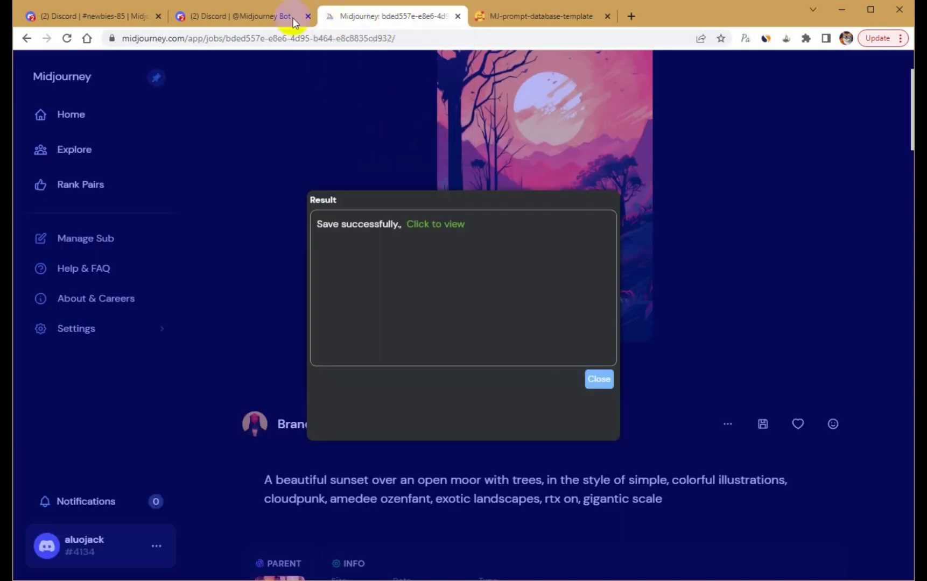
left_click(599, 379)
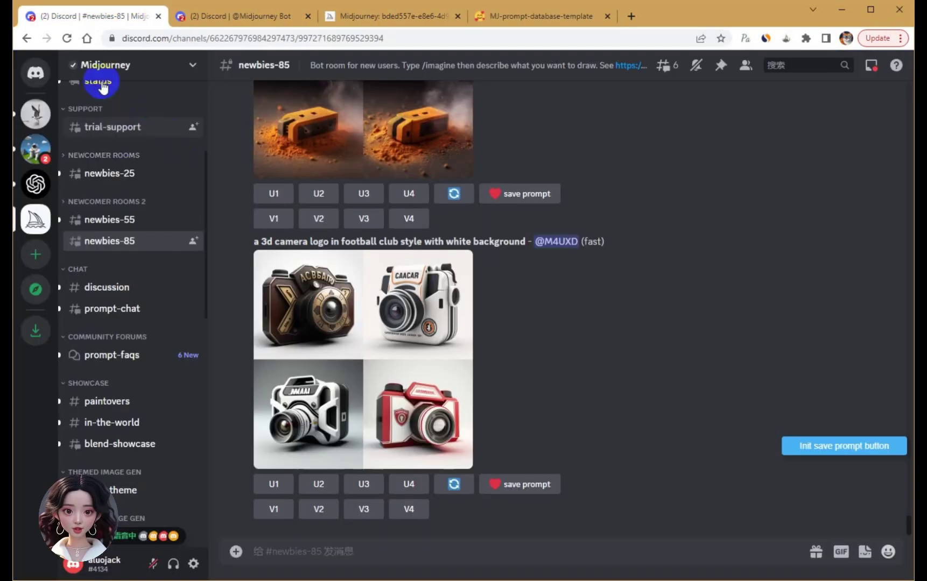
left_click(67, 38)
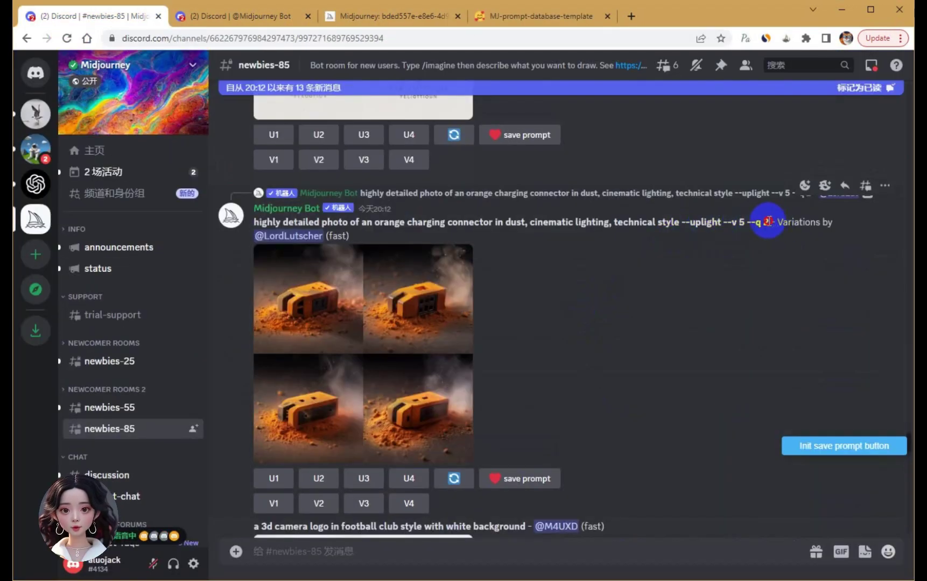
left_click(629, 280)
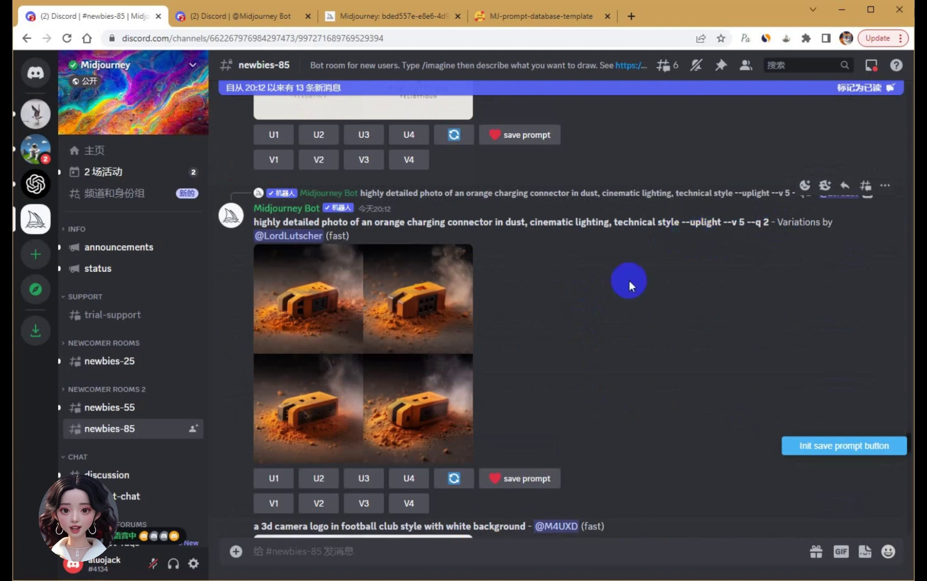
left_click(536, 480)
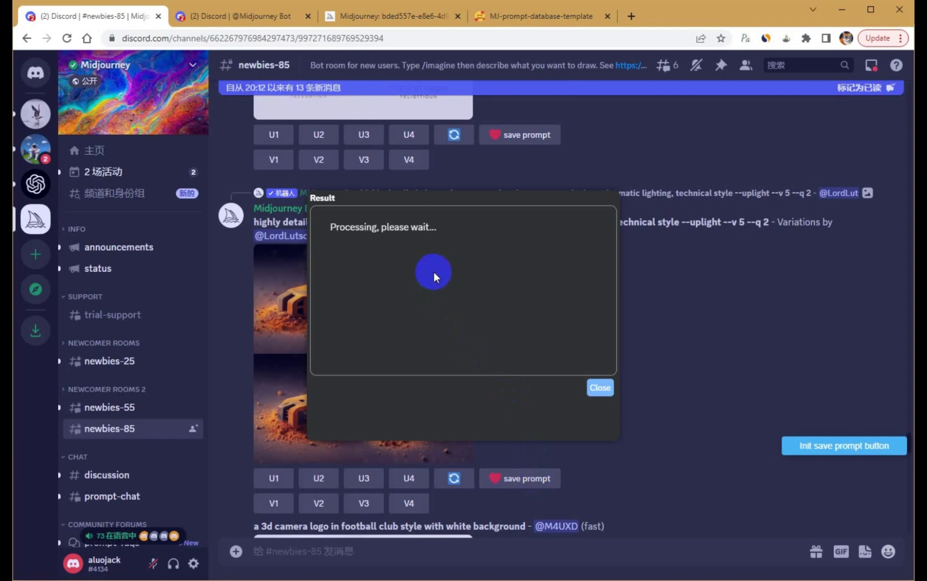
Step: Close the Trevolution logo entry and open the orange charging connector entry in side peek
left_click(517, 14)
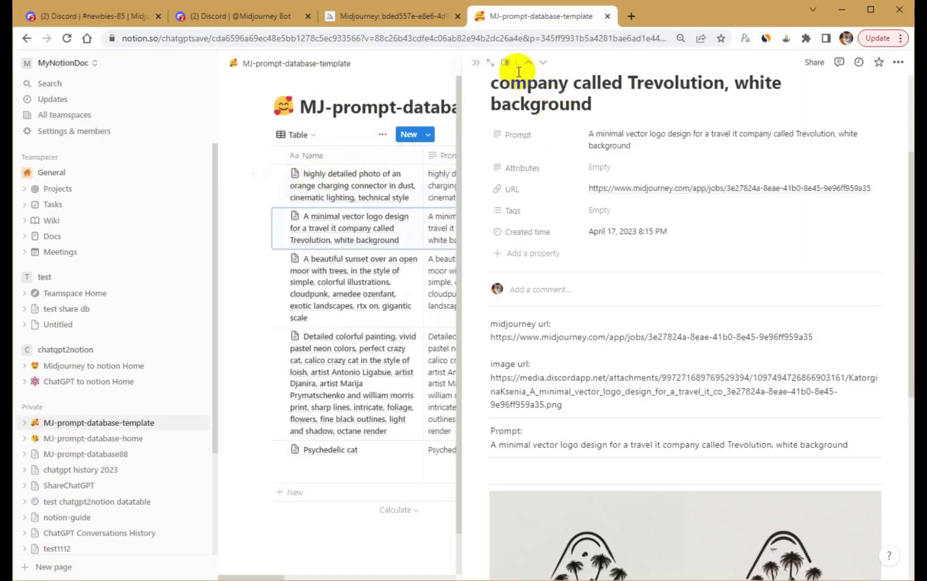
left_click(476, 62)
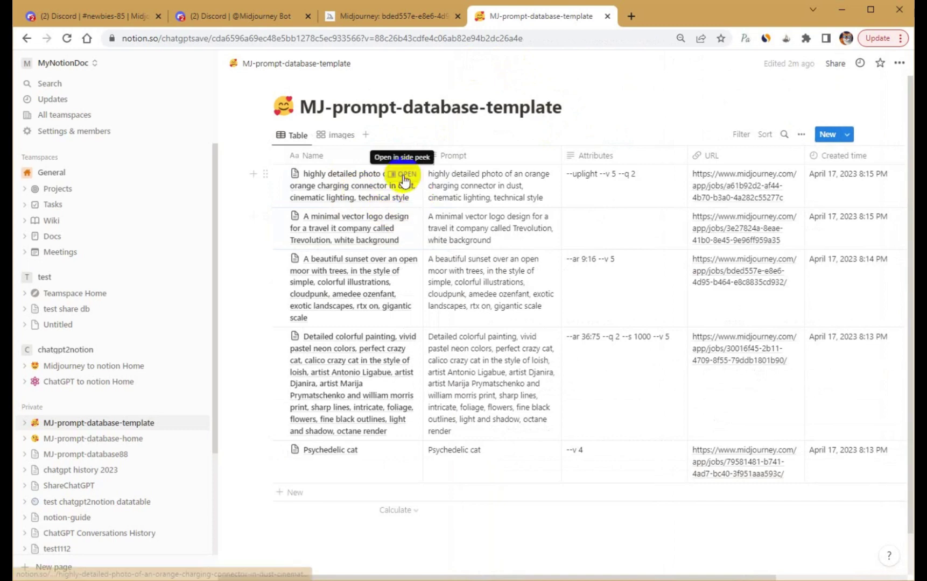
left_click(404, 178)
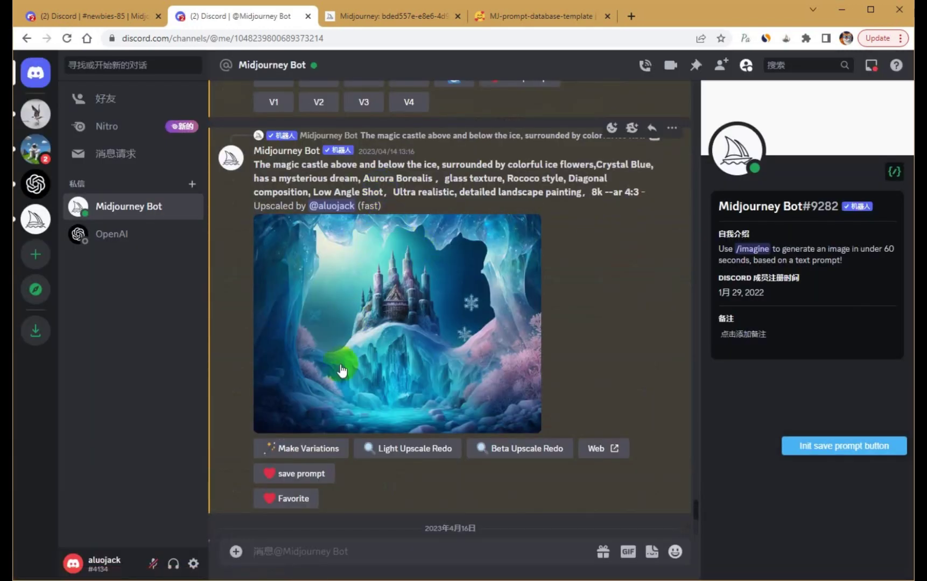
Step: Save the magic castle prompt from Discord and view it in the Notion table layout
left_click(301, 474)
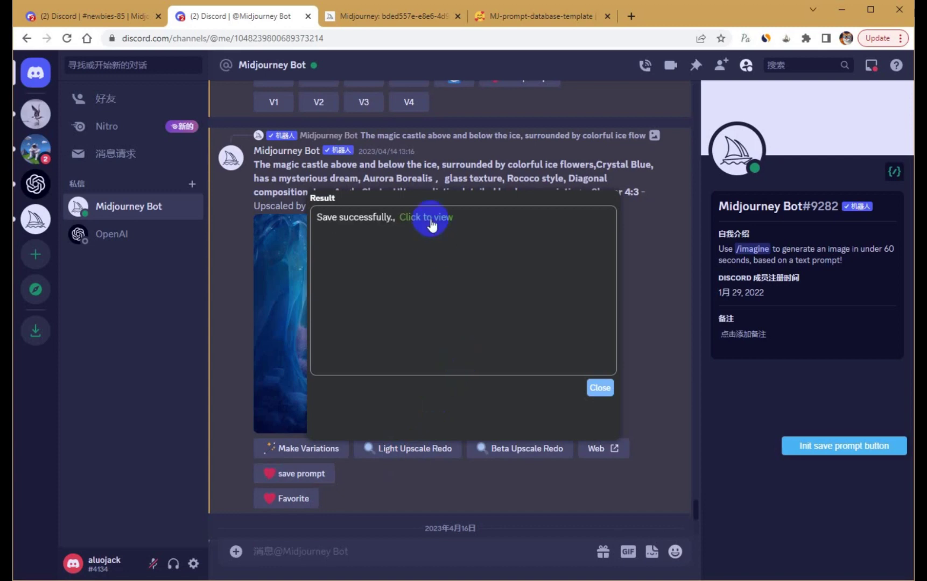
left_click(430, 221)
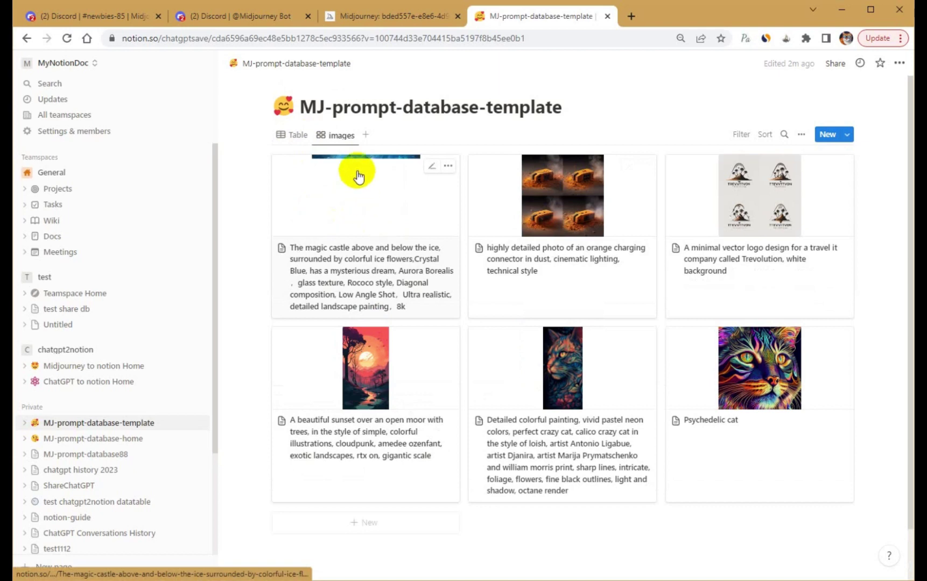
left_click(289, 141)
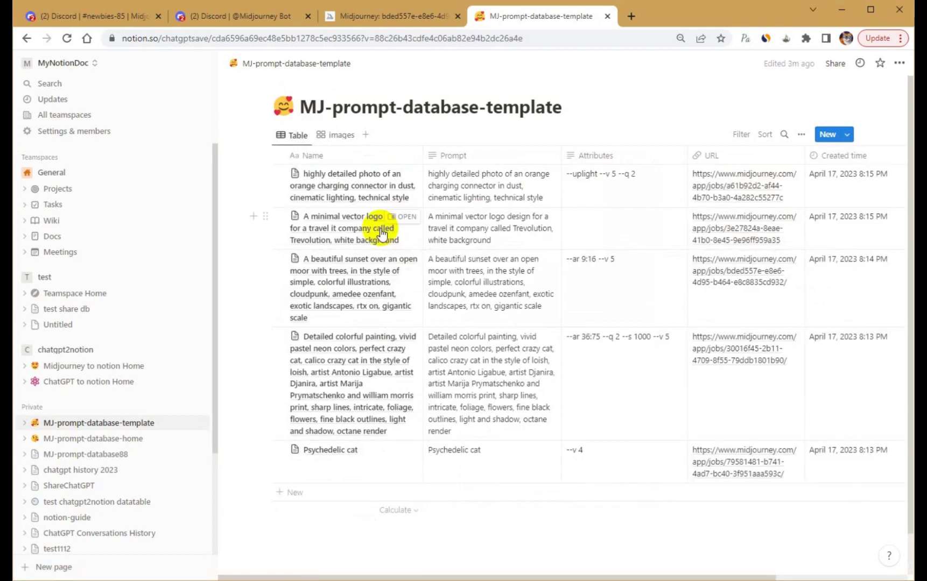
Step: Inspect the magic castle entry's details, then return to the image gallery view
left_click(397, 183)
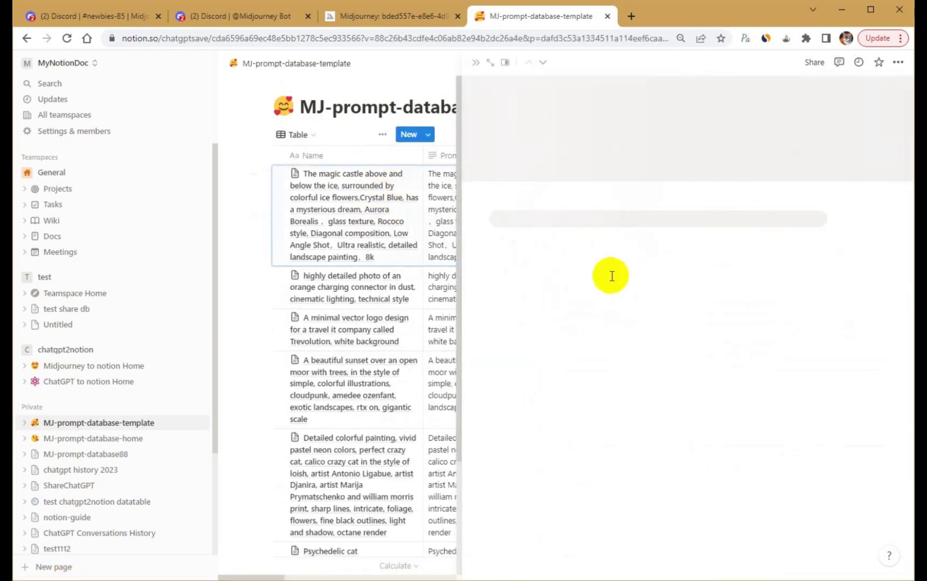
scroll(612, 269, "down", 5)
scroll(592, 259, "up", 5)
scroll(620, 323, "down", 5)
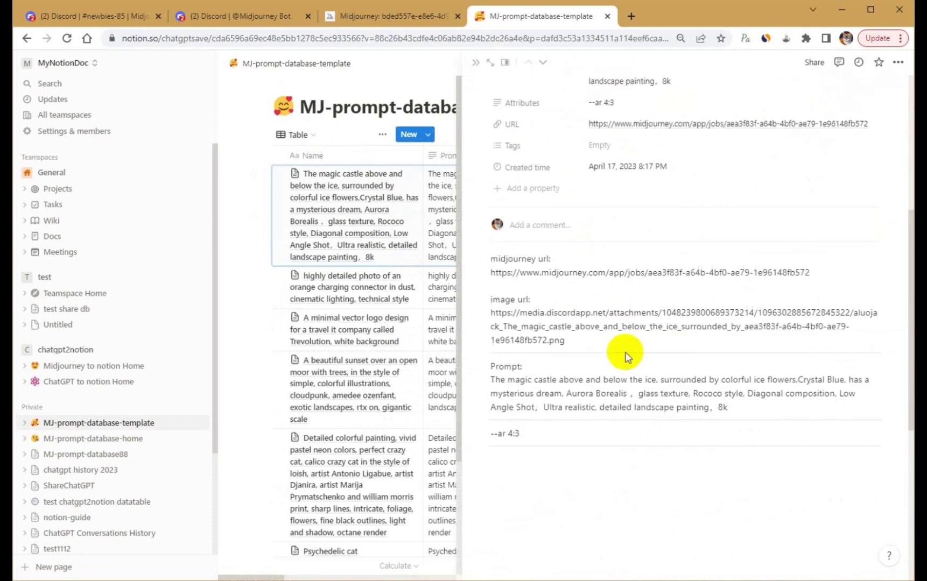
scroll(592, 270, "up", 5)
left_click(475, 62)
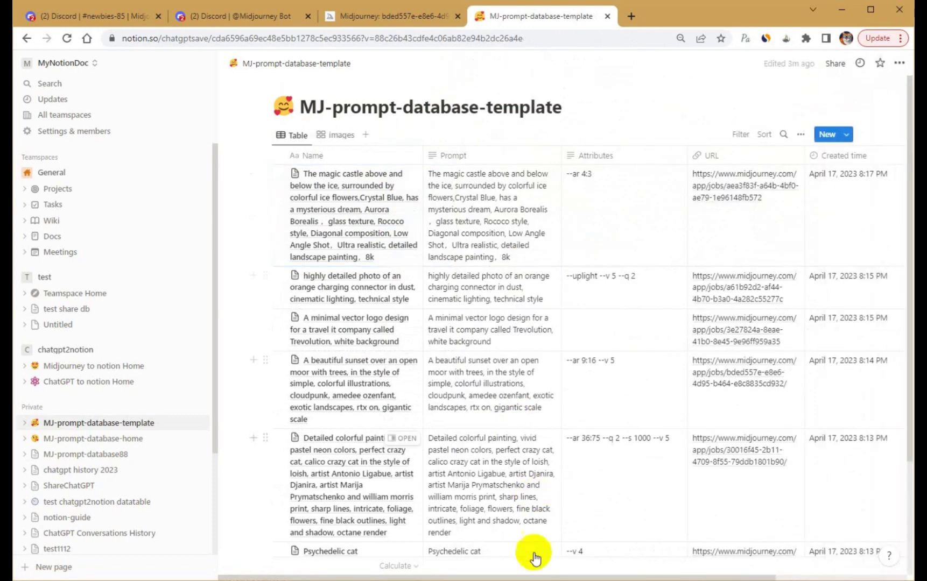
left_click(336, 135)
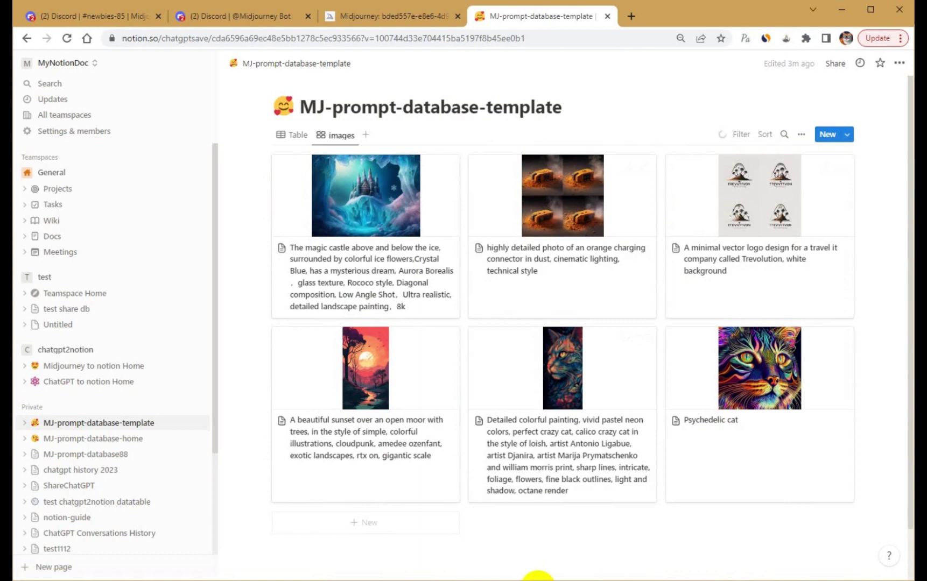
left_click(393, 16)
left_click(806, 38)
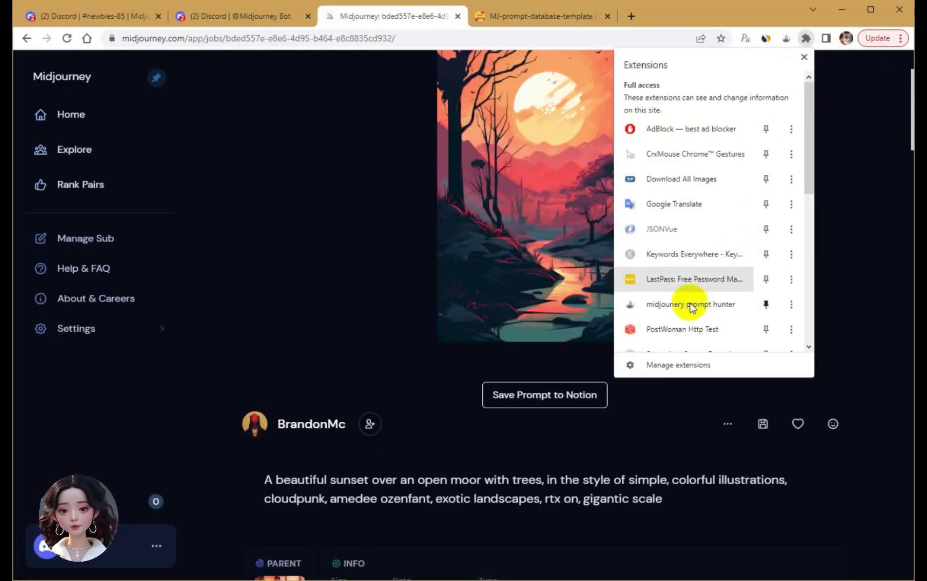
Step: Restart the prompt hunter's Notion authorization for the MyNotionDoc workspace
left_click(689, 305)
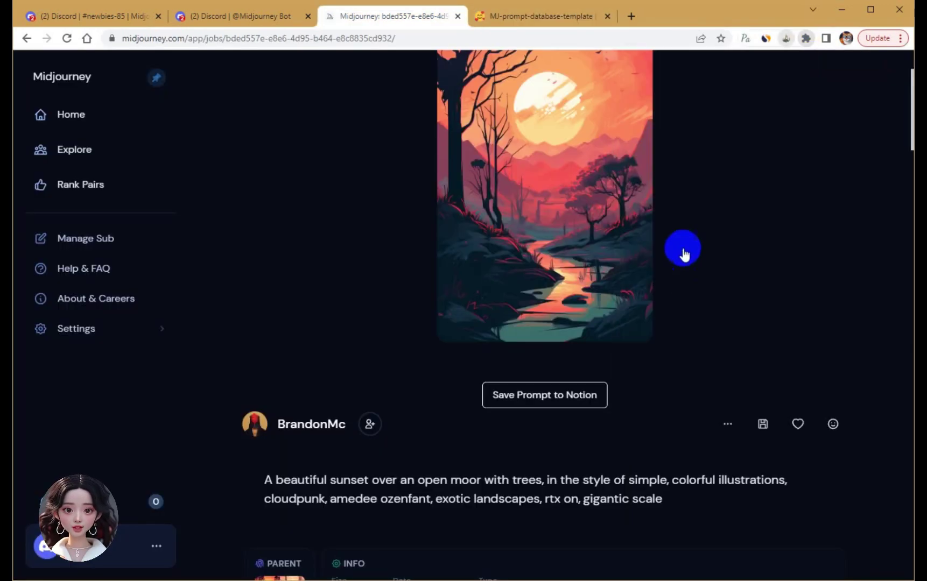
left_click(686, 107)
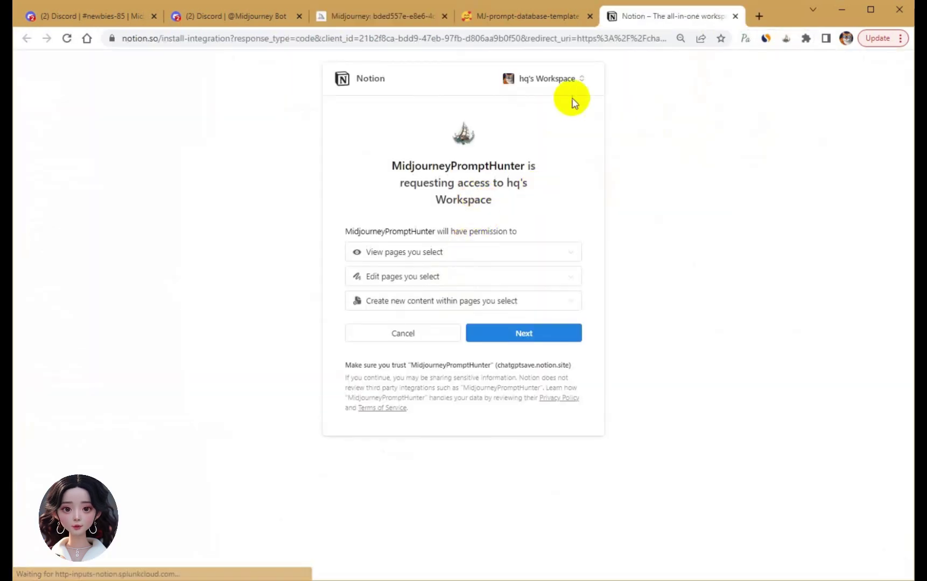
left_click(548, 79)
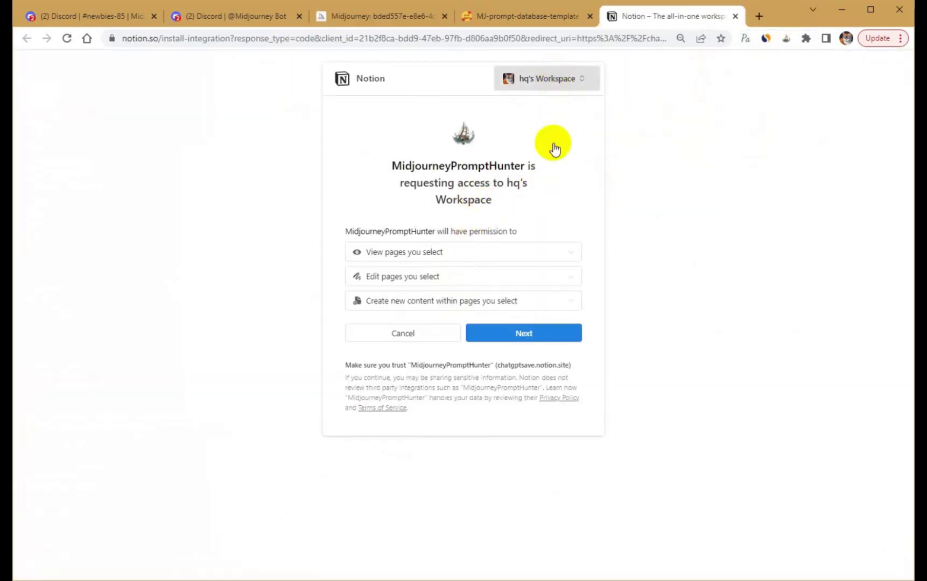
left_click(535, 183)
left_click(533, 316)
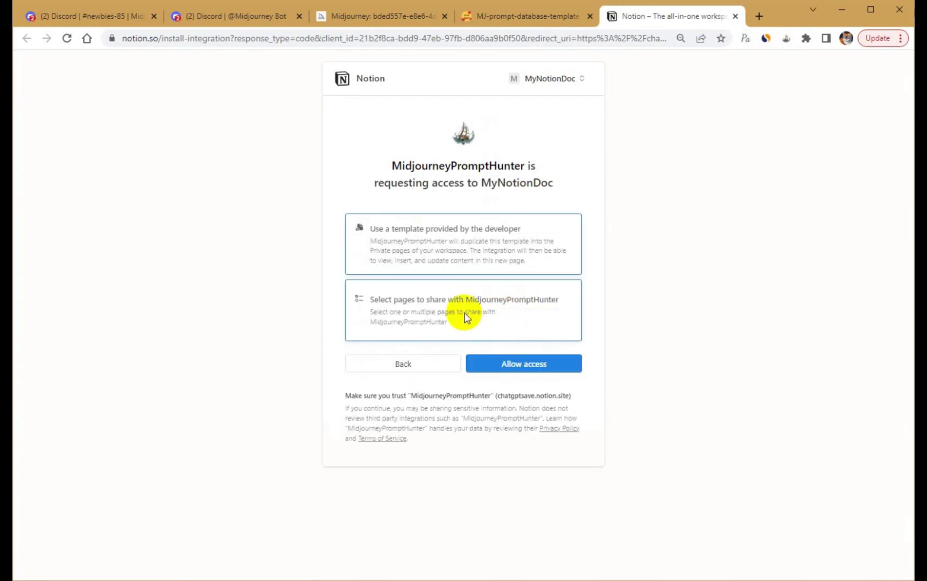
Step: Share MJ-prompt-database-template, -home and database88 with the integration and allow access
left_click(433, 317)
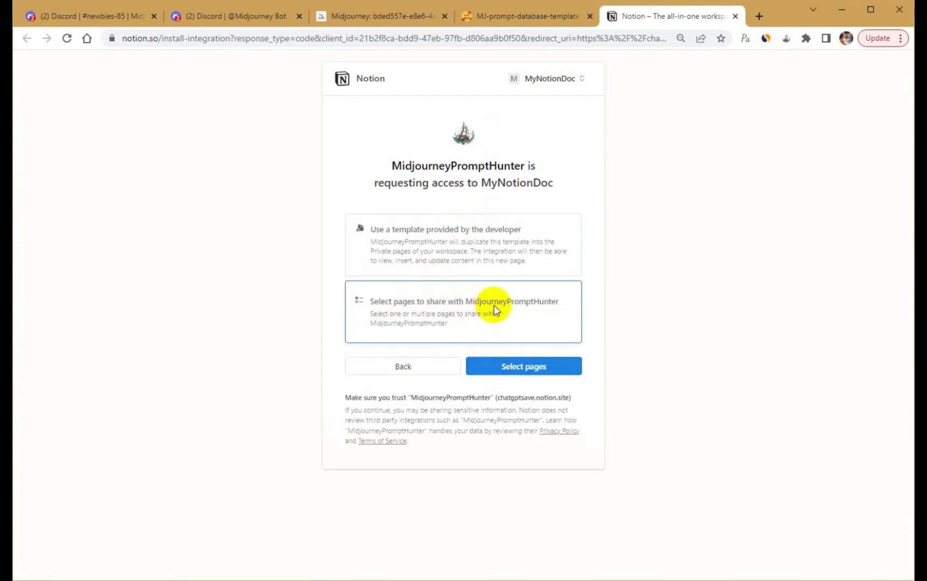
left_click(517, 366)
scroll(434, 324, "down", 3)
scroll(460, 290, "up", 1)
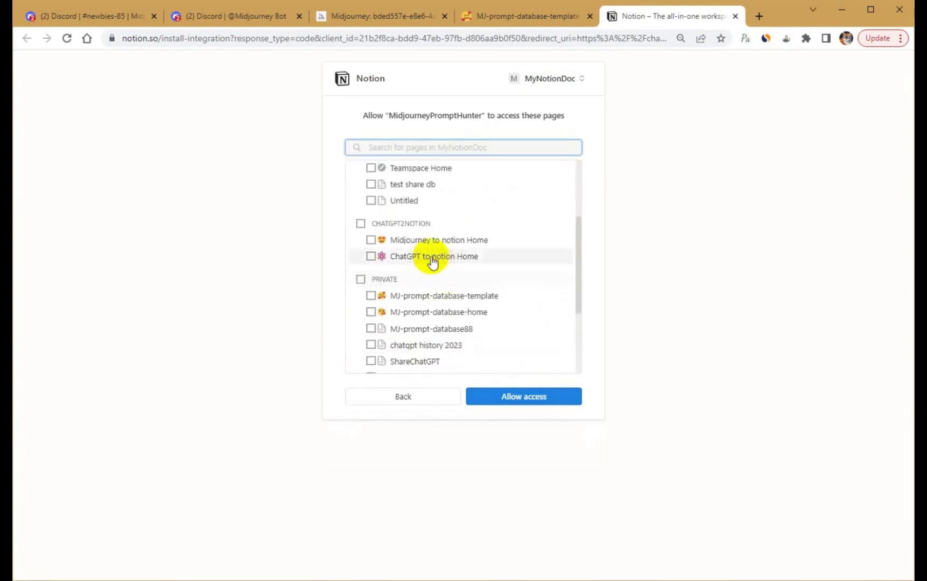
left_click(371, 296)
left_click(371, 330)
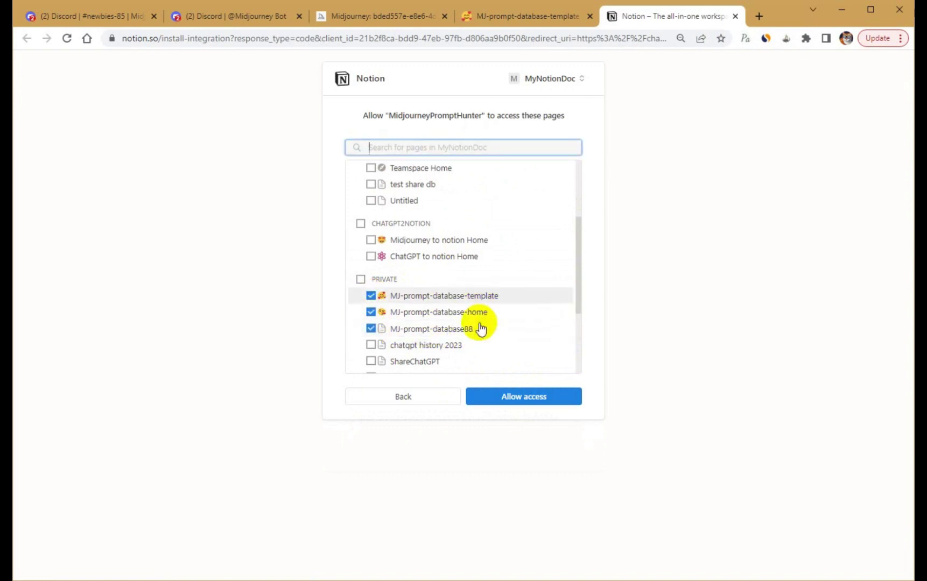
left_click(528, 400)
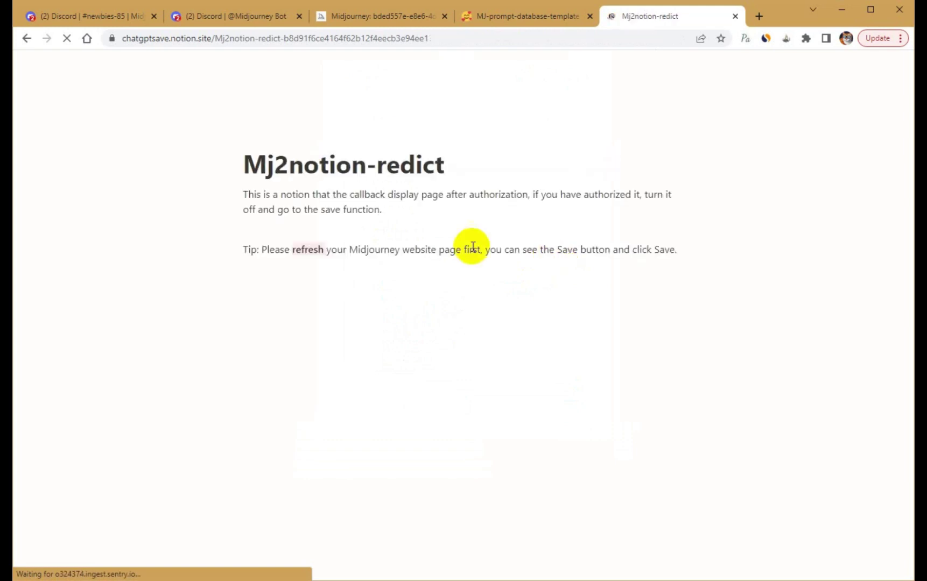
middle_click(462, 197)
Step: Close the confirmation tab and return to the Midjourney sunset job page
left_click(499, 242)
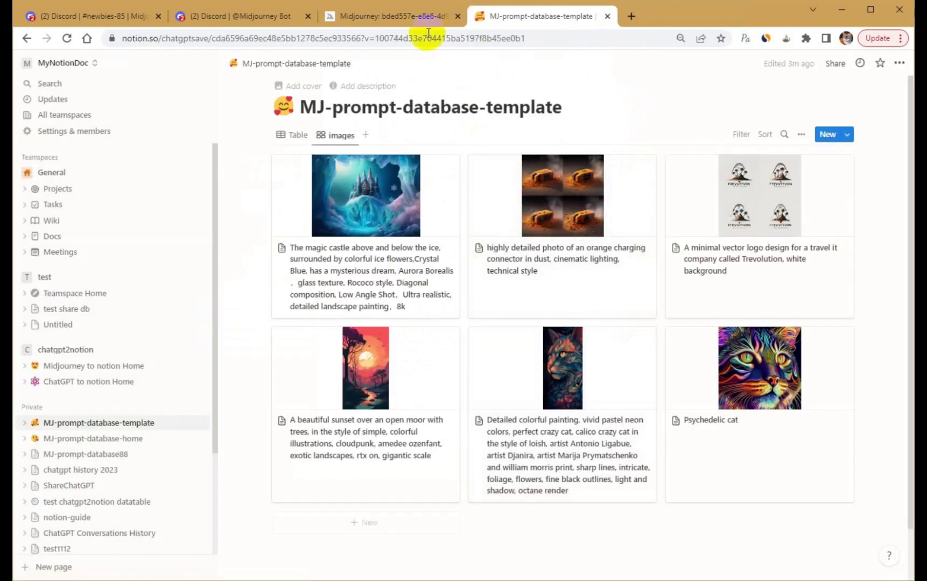
left_click(276, 18)
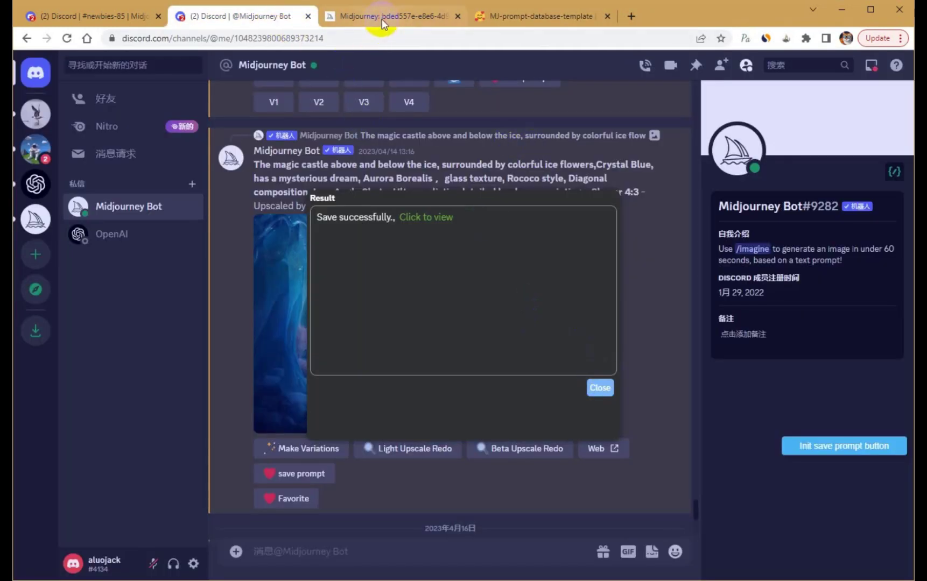
left_click(381, 19)
Step: Clear the prompt hunter's selected database and confirm
left_click(806, 38)
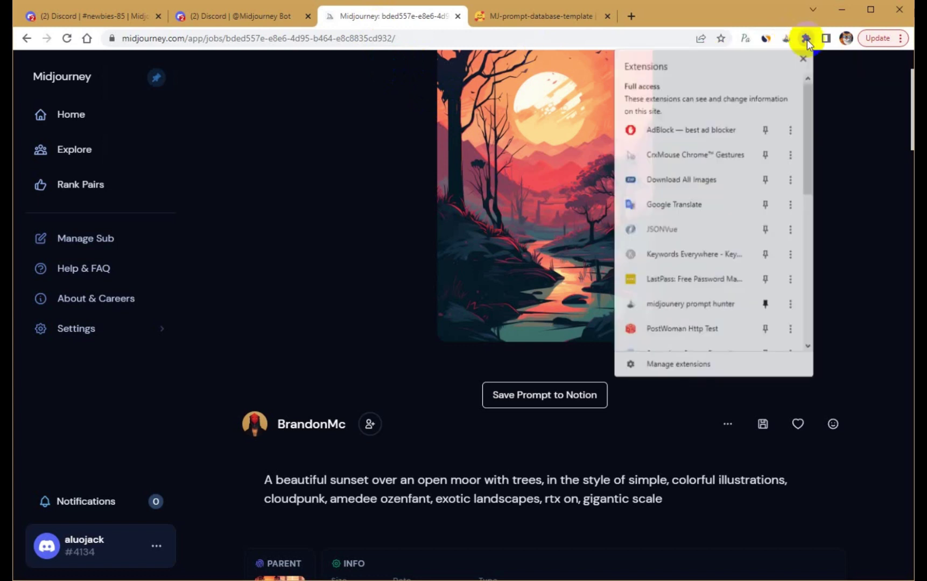
left_click(786, 38)
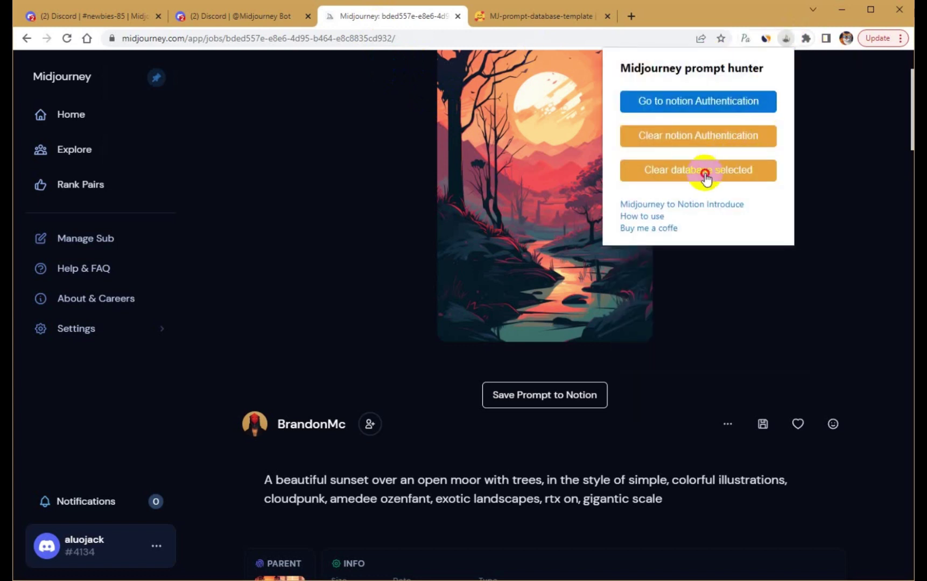
left_click(708, 176)
left_click(854, 166)
left_click(690, 165)
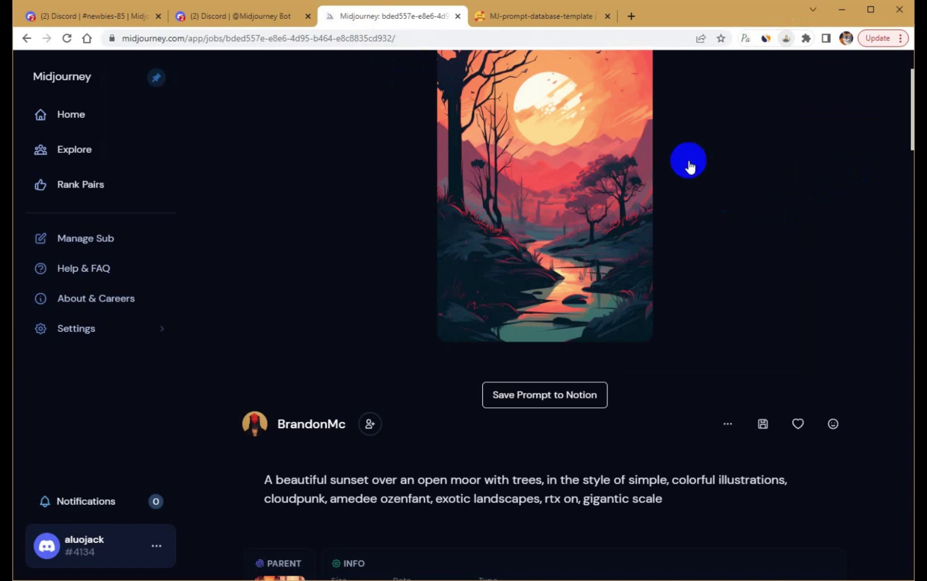
Step: Save the sunset-over-a-moor prompt into MJ-prompt-database-home and open that database
left_click(67, 38)
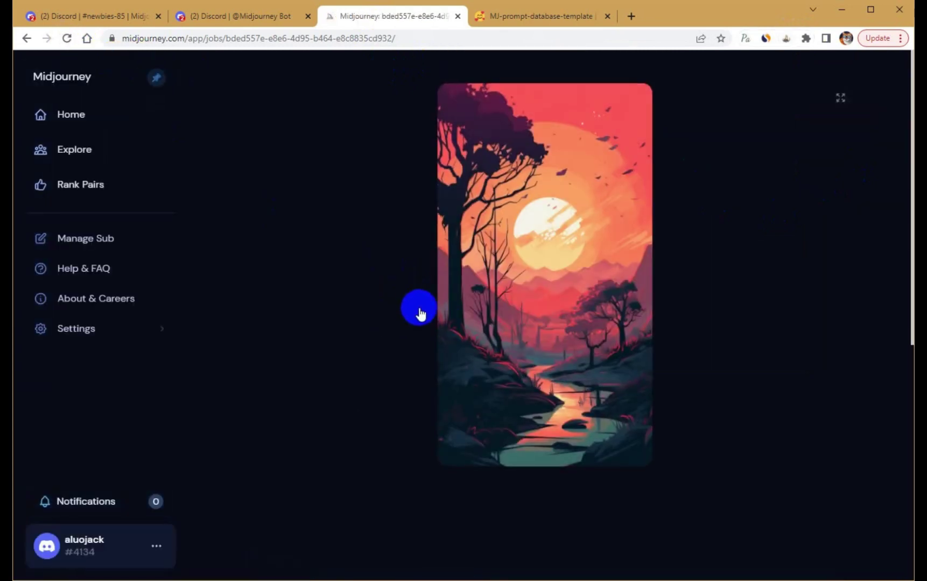
left_click(543, 520)
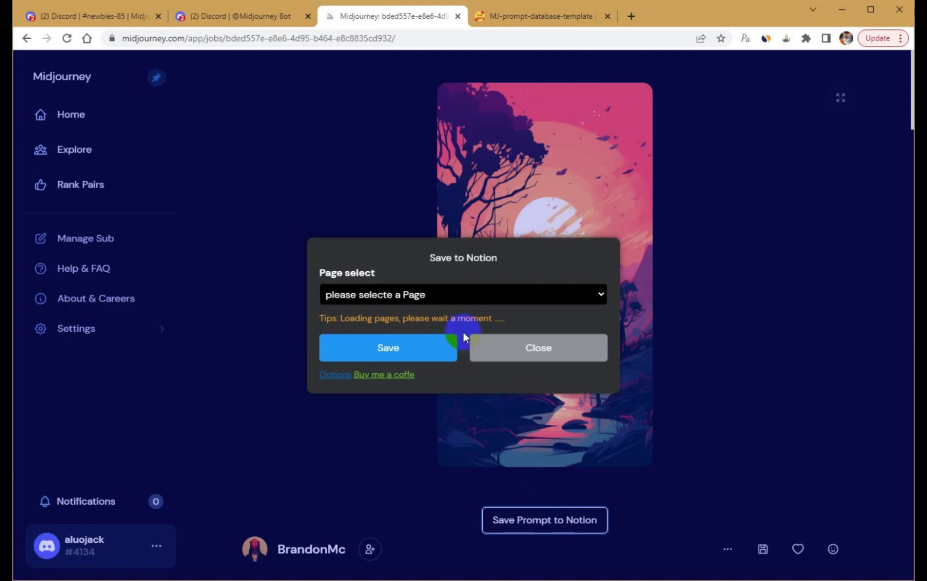
left_click(449, 299)
left_click(449, 299)
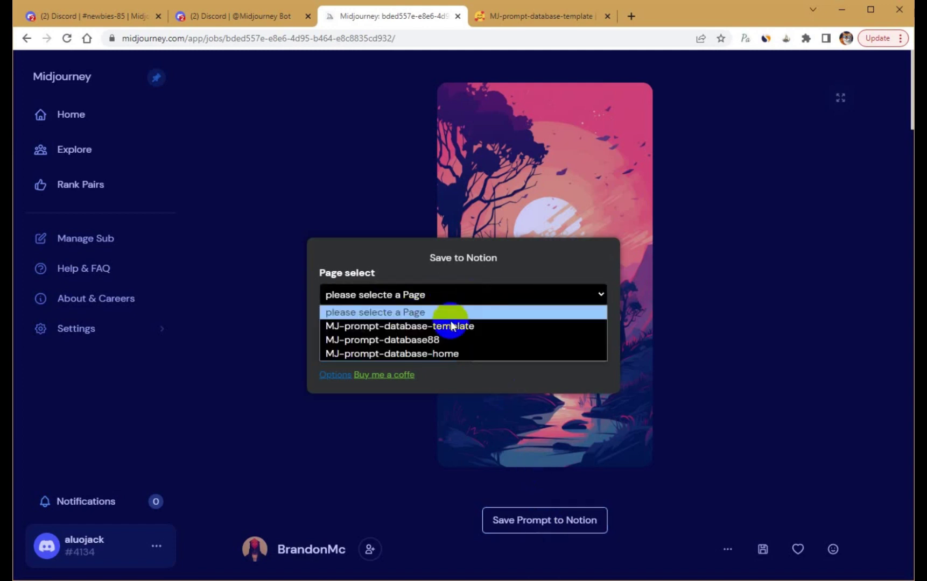
left_click(449, 353)
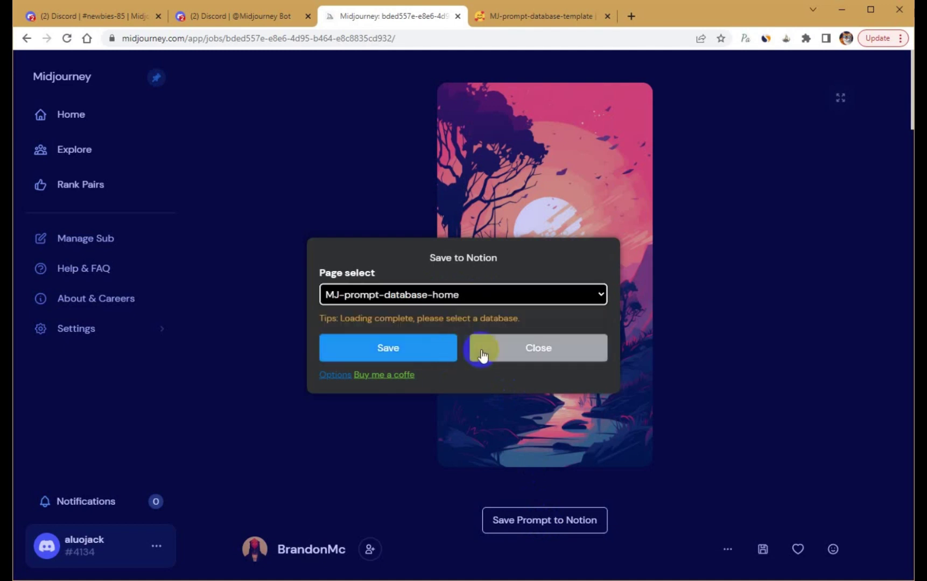
left_click(425, 350)
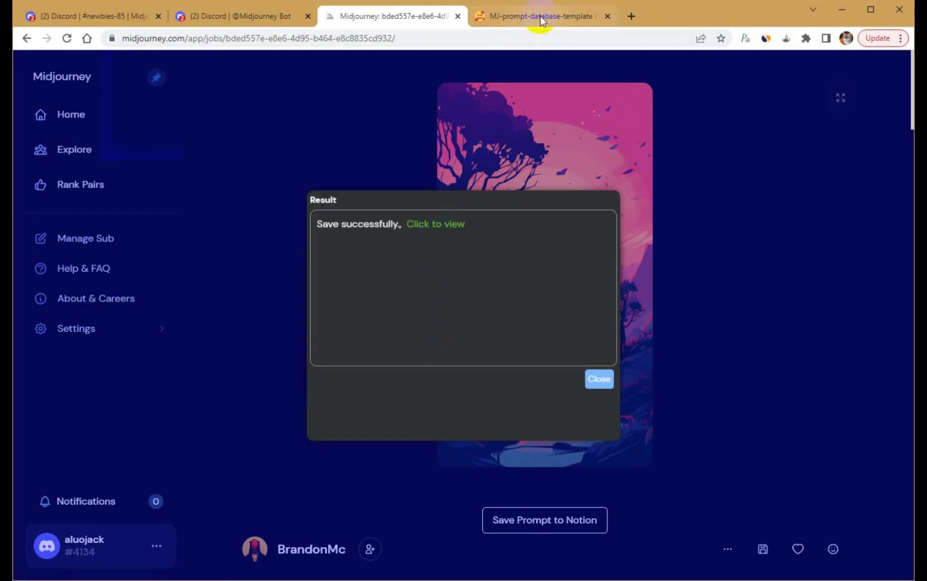
left_click(441, 225)
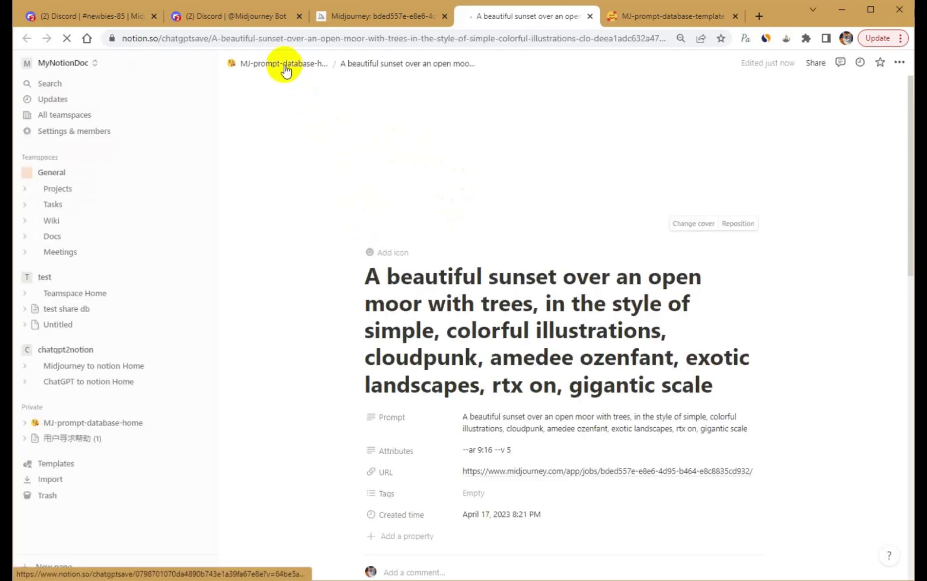
left_click(284, 65)
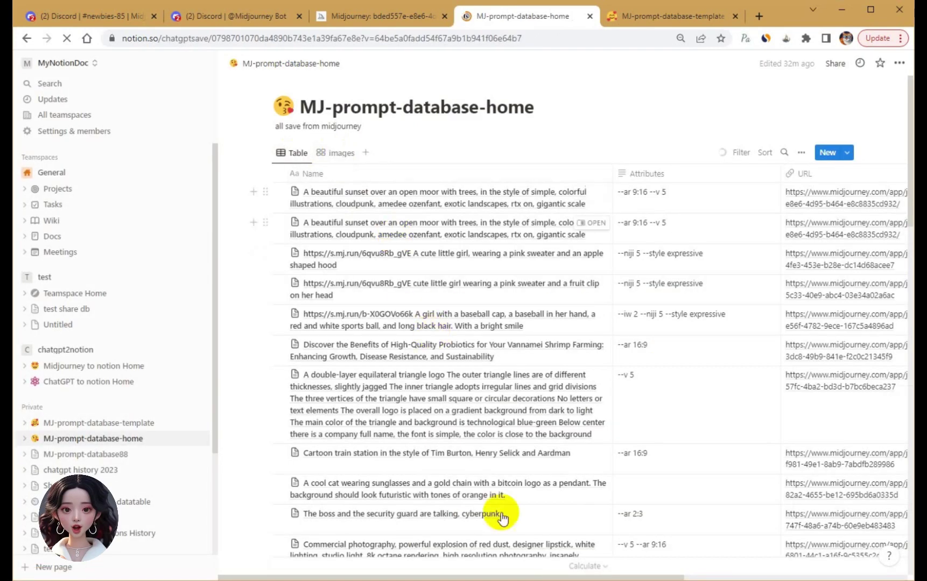